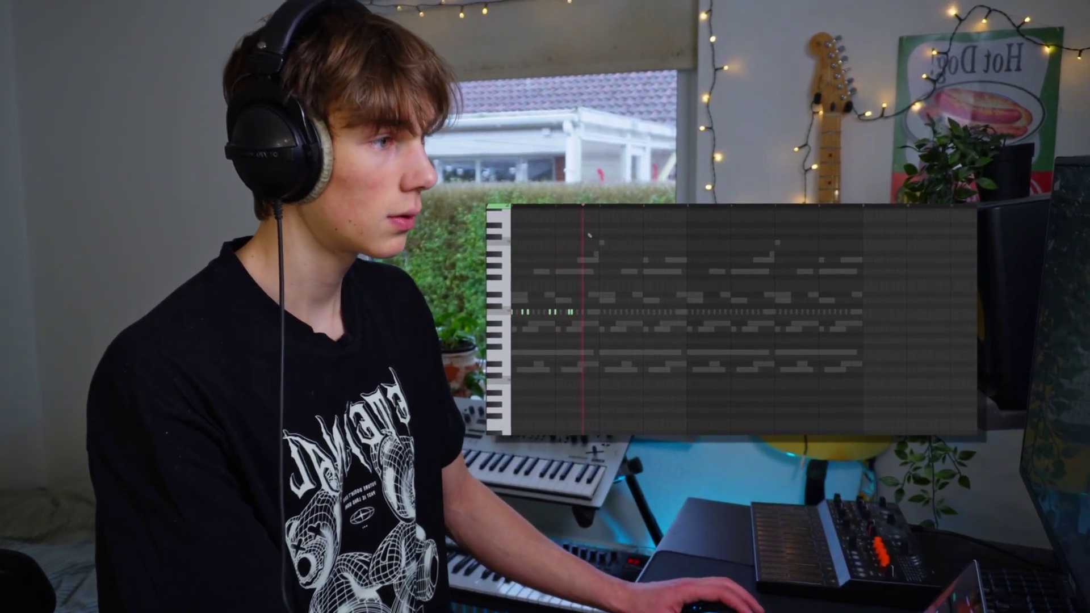
Step: Select the short hi-hat notes on C5 and duplicate them further along the pattern
{"action": "left_click_drag", "start_coordinate": [602, 206], "coordinate": [514, 242]}
{"action": "key", "text": "ctrl+b"}
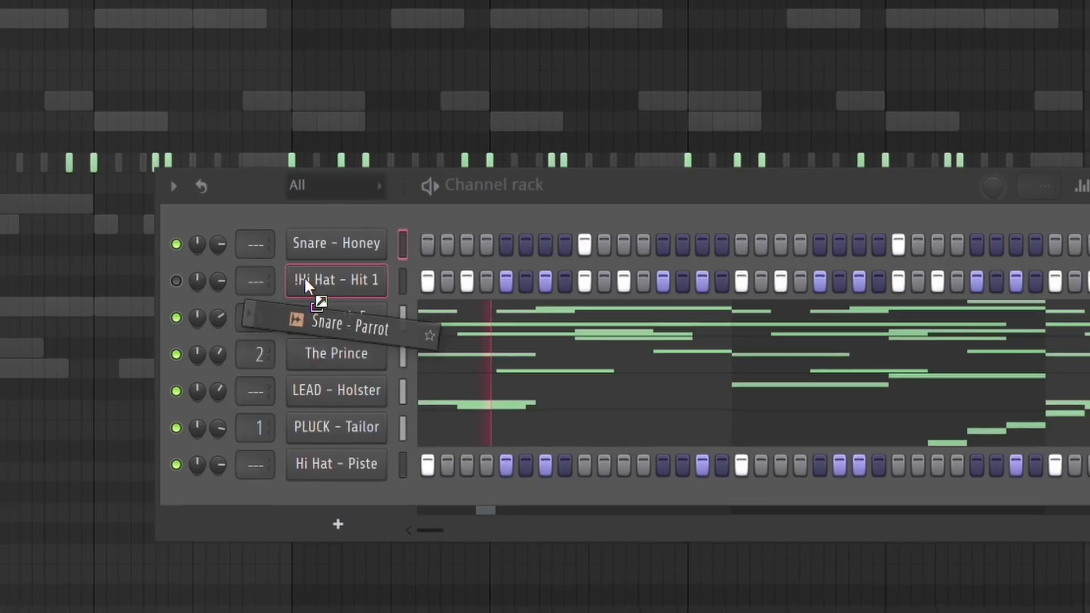
Step: Add the Snare - Parrot sample as a channel, place a hit in its step row and open its piano roll
{"action": "left_click_drag", "start_coordinate": [306, 282], "coordinate": [335, 275]}
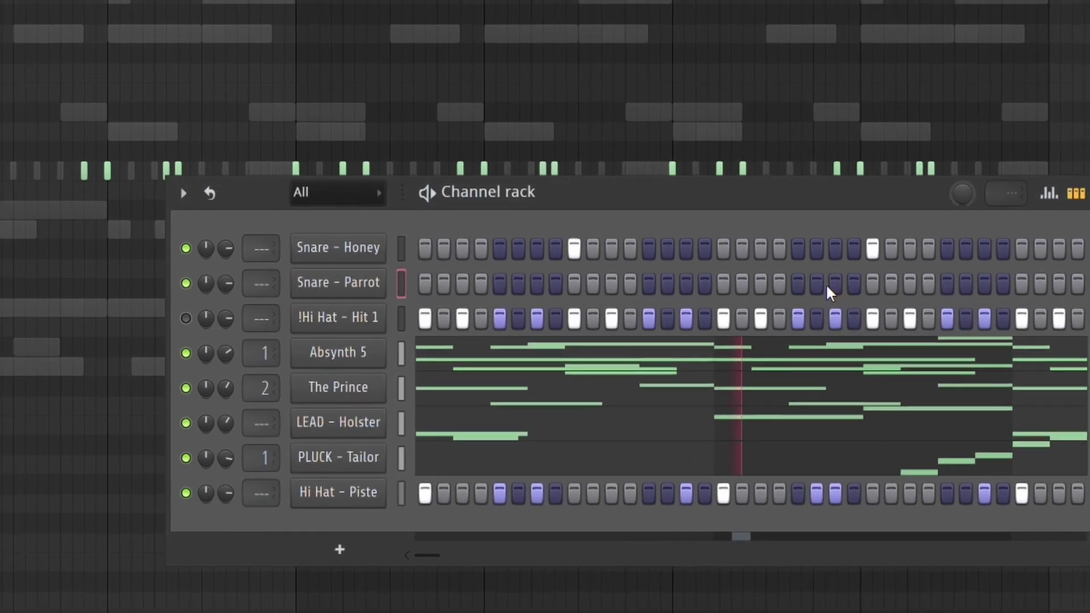
{"action": "left_click", "coordinate": [834, 282]}
{"action": "right_click", "coordinate": [381, 280]}
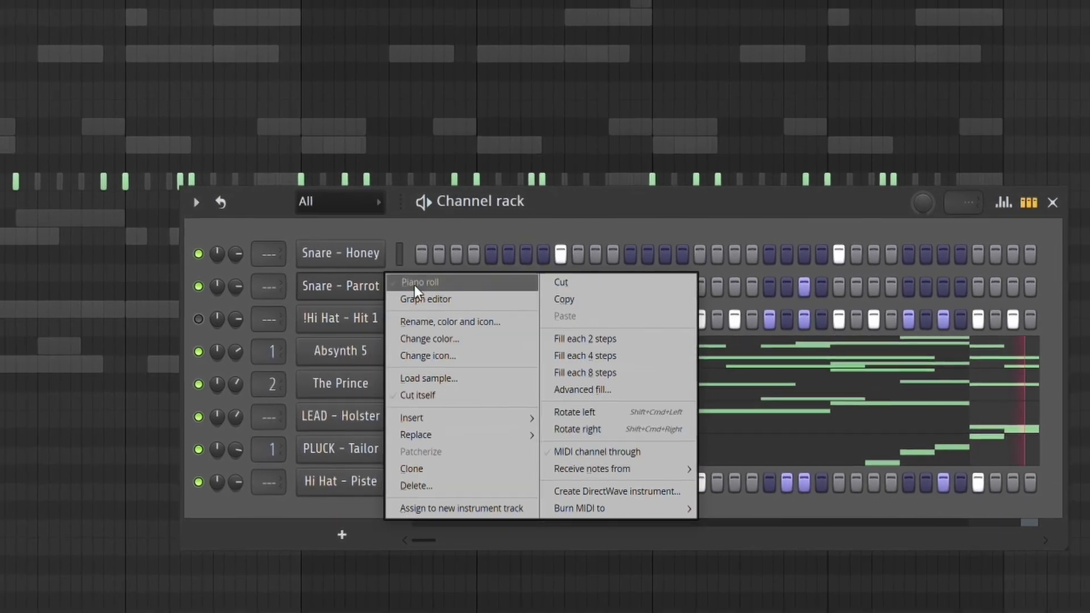
{"action": "left_click", "coordinate": [414, 283]}
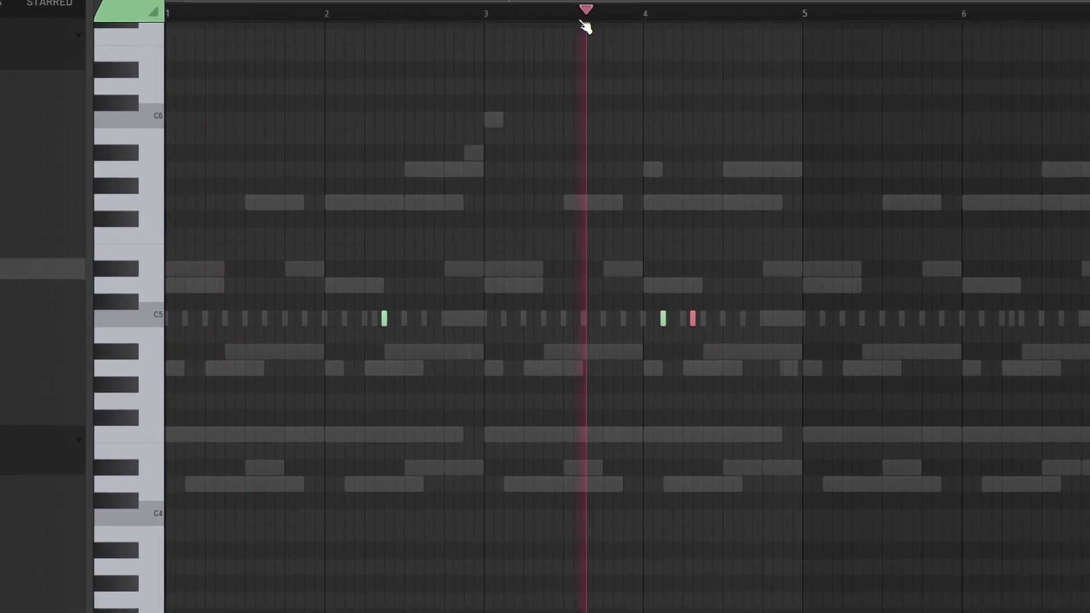
{"action": "scroll", "coordinate": [635, 383], "scroll_direction": "up", "scroll_amount": 3}
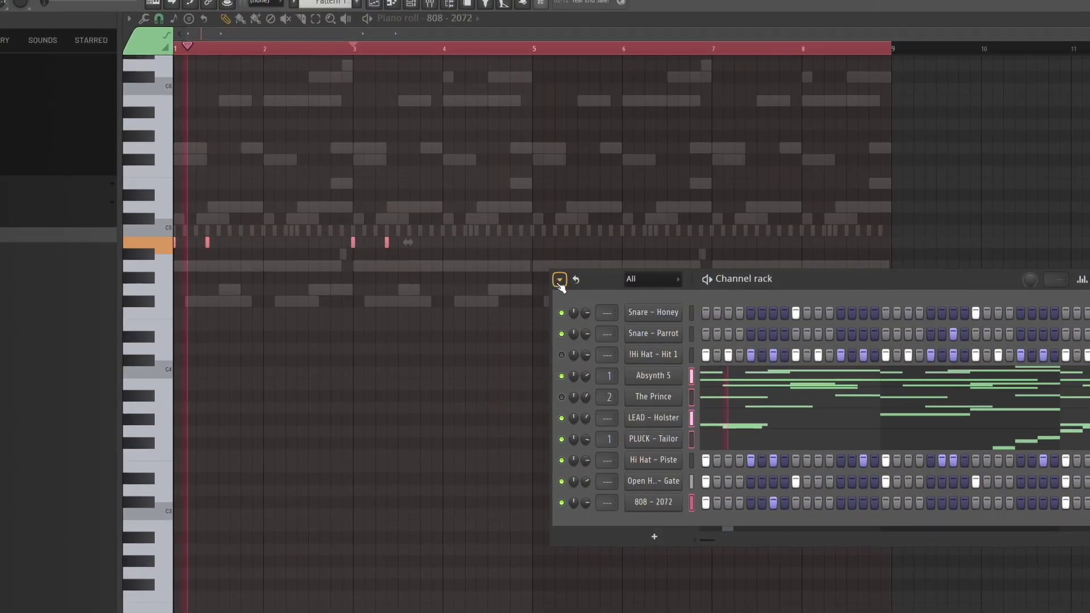
{"action": "left_click", "coordinate": [444, 334]}
{"action": "scroll", "coordinate": [443, 348], "scroll_direction": "up", "scroll_amount": 2}
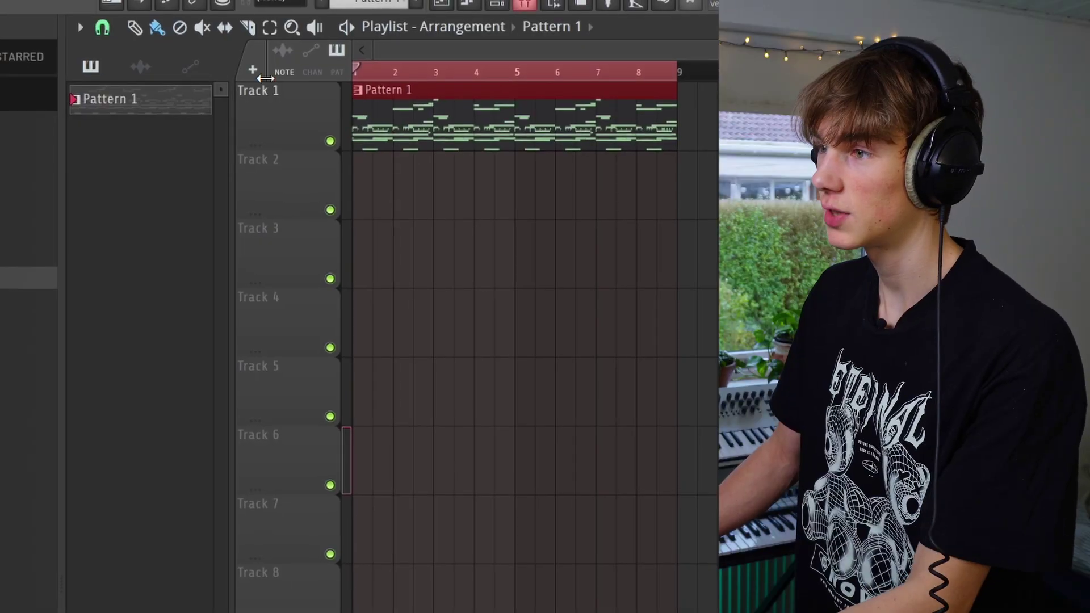
Step: Turn Pattern 1 into an audio clip and set its time-stretching mode to Stretch
{"action": "right_click", "coordinate": [141, 105]}
{"action": "left_click", "coordinate": [217, 383]}
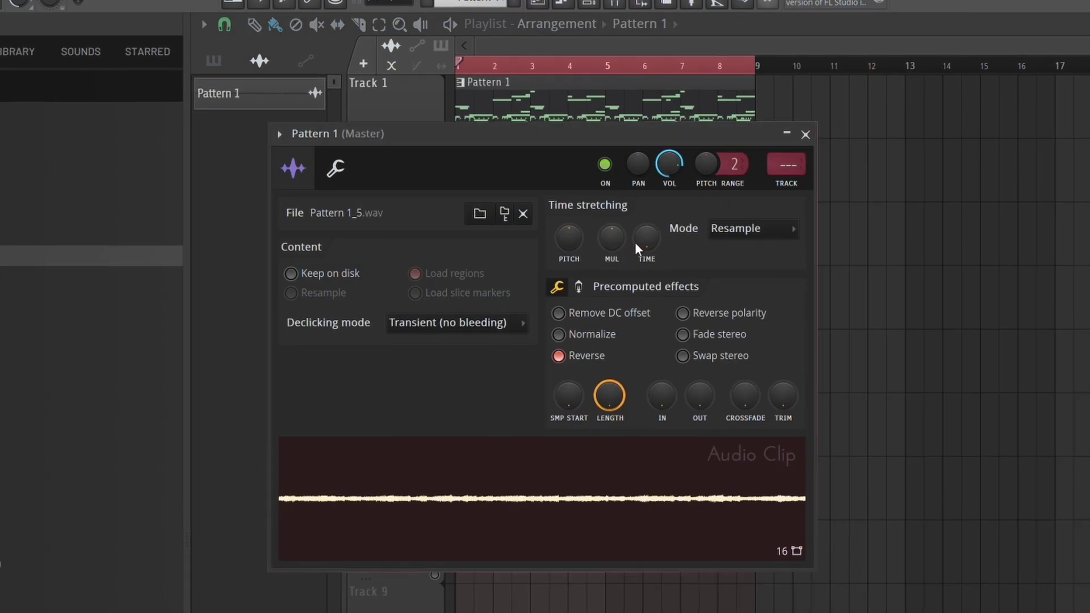
{"action": "left_click", "coordinate": [738, 228]}
{"action": "left_click", "coordinate": [717, 274]}
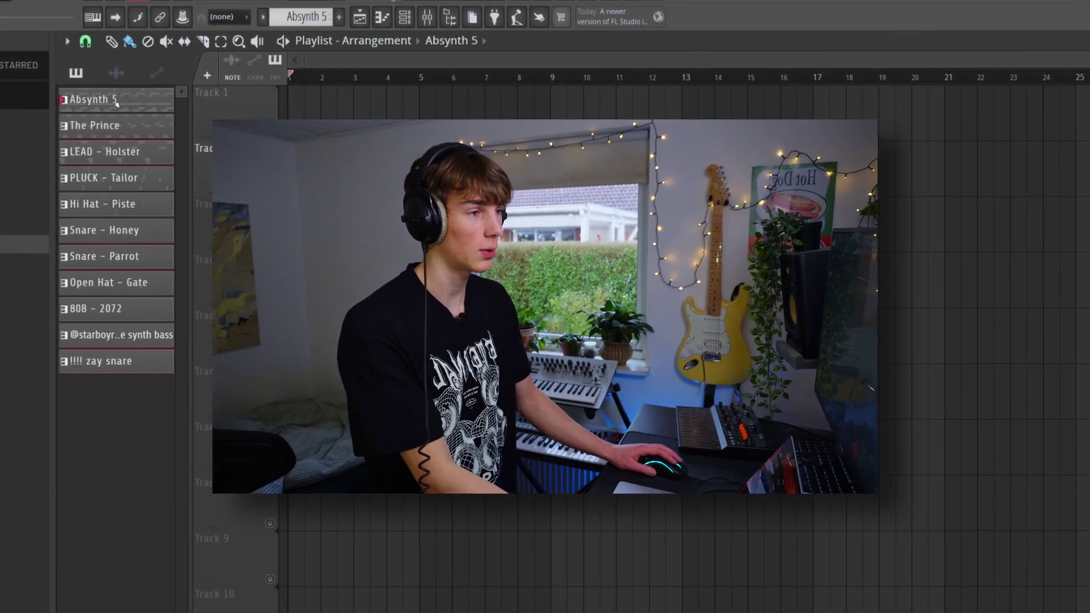
Step: Make the second Absynth 5 clip on Track 2 unique and view its notes in the piano roll
{"action": "left_click", "coordinate": [114, 98]}
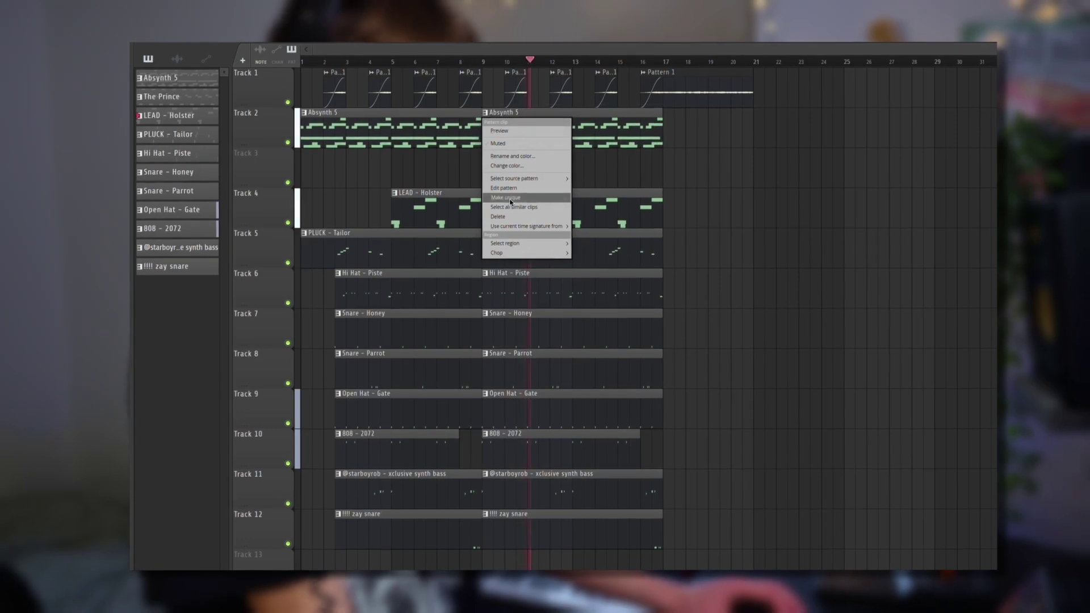
{"action": "double_click", "coordinate": [562, 141]}
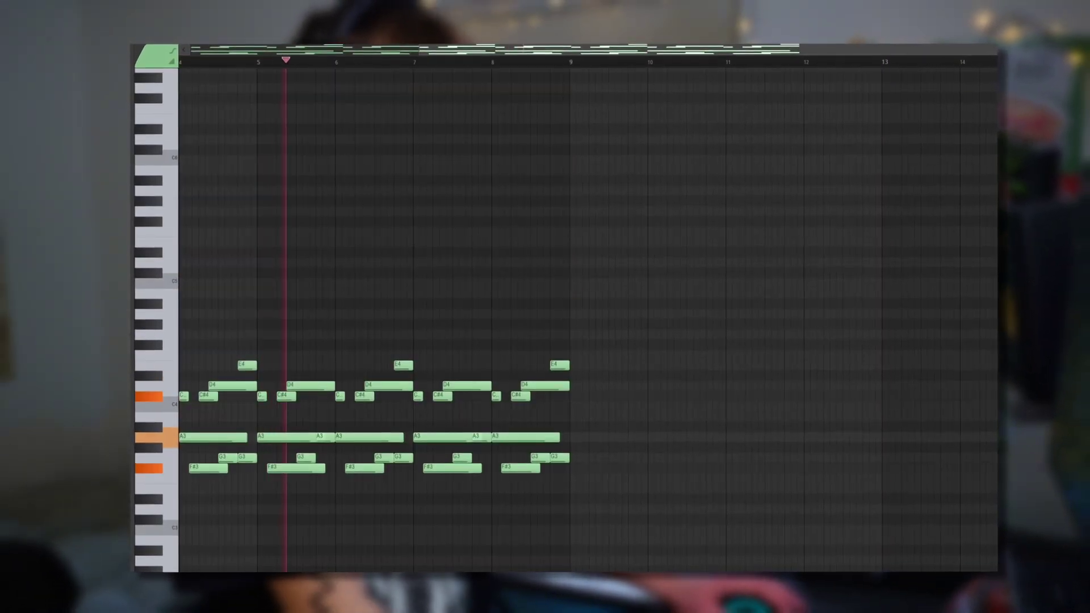
{"action": "key", "text": "Escape"}
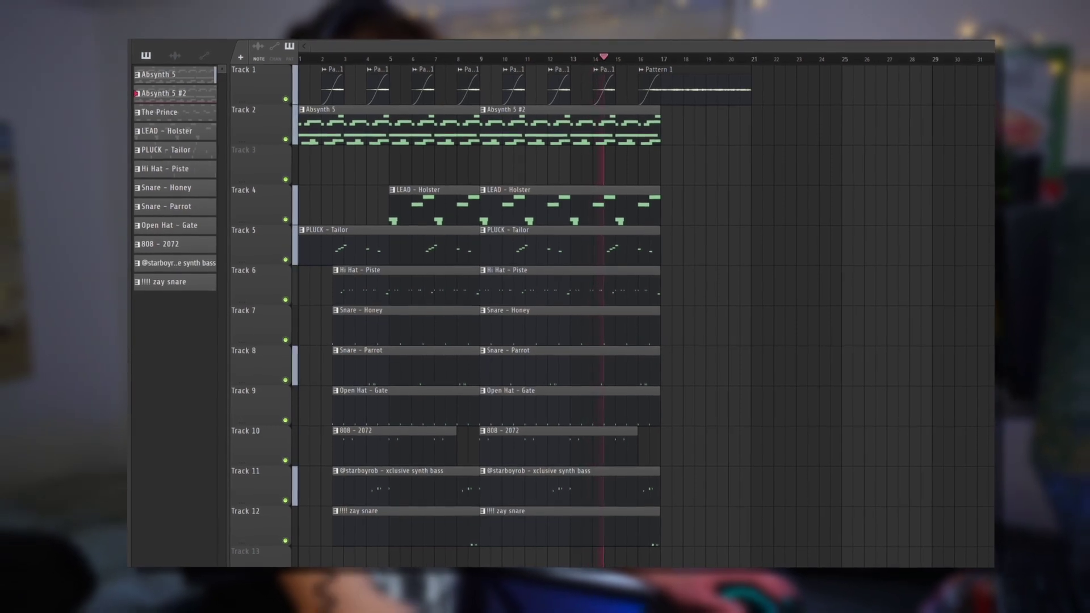
{"action": "key", "text": "F9"}
{"action": "key", "text": "F9"}
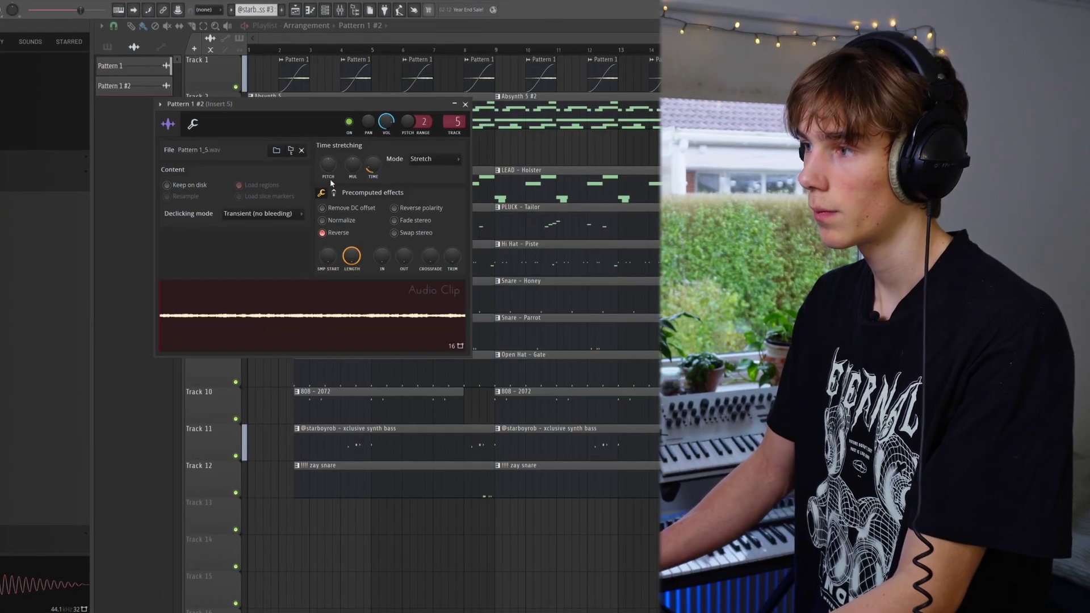
{"action": "scroll", "coordinate": [596, 185], "scroll_direction": "down", "scroll_amount": 2}
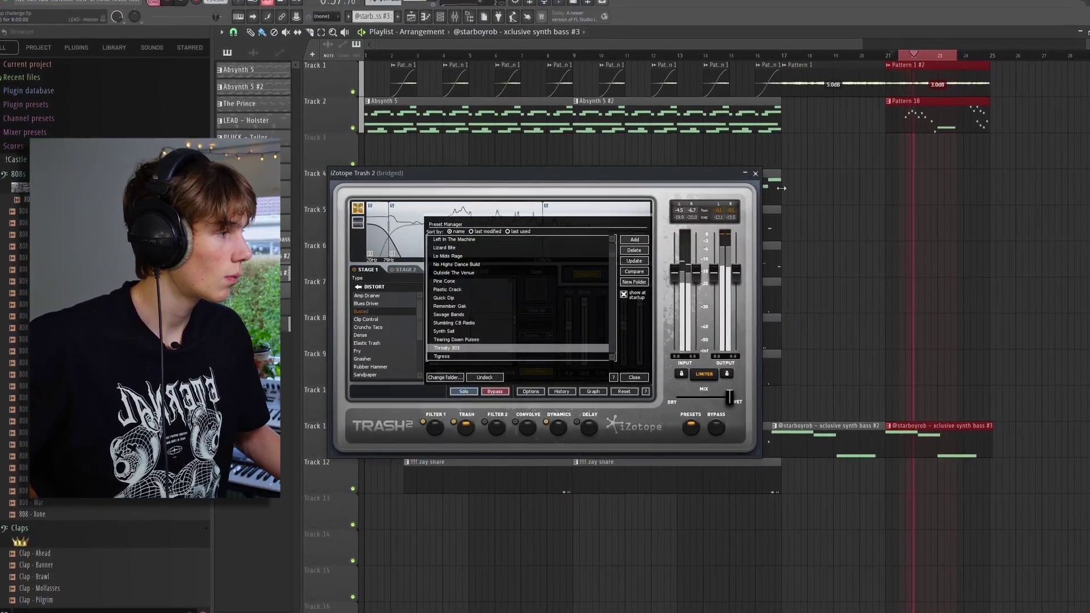
Step: Add Fruity Parametric EQ 2 to mixer Insert 8 with the 30Hz + 18kHz cut preset and lower its high-cut frequency
{"action": "left_click", "coordinate": [454, 14]}
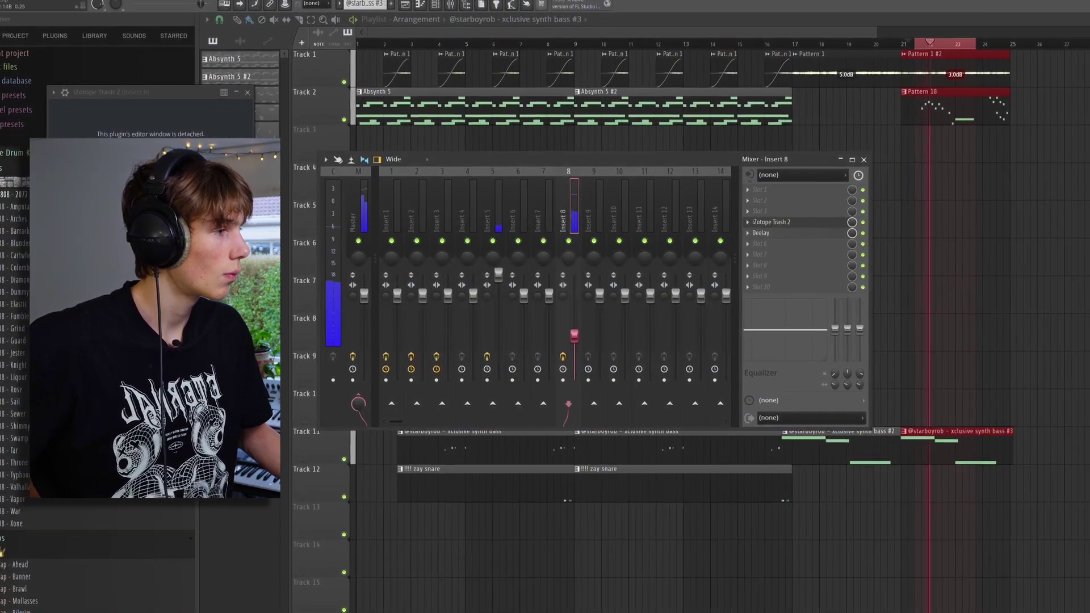
{"action": "left_click", "coordinate": [762, 254]}
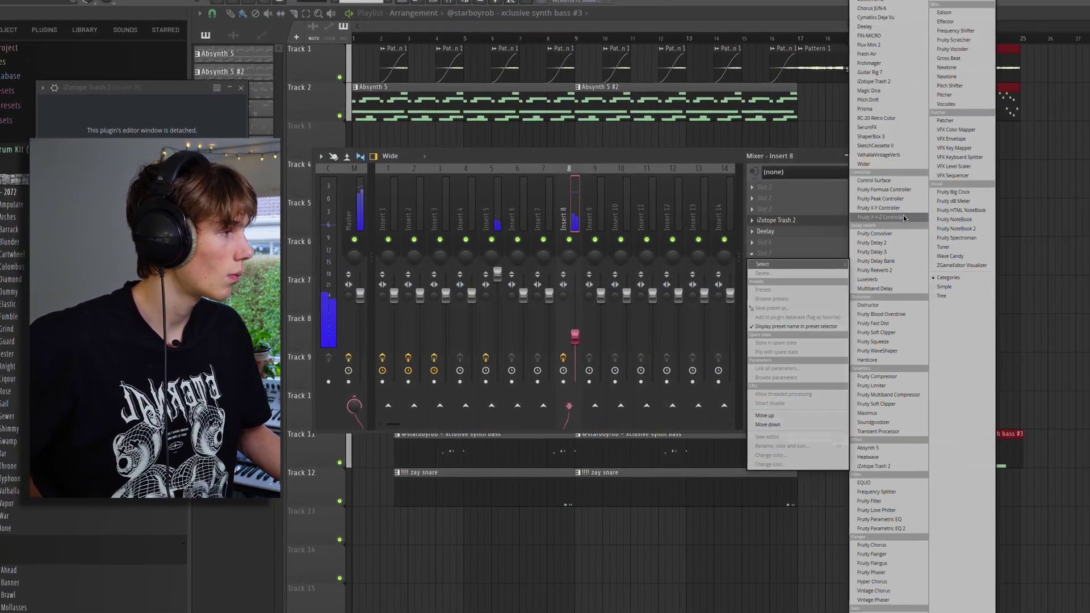
{"action": "left_click", "coordinate": [884, 530]}
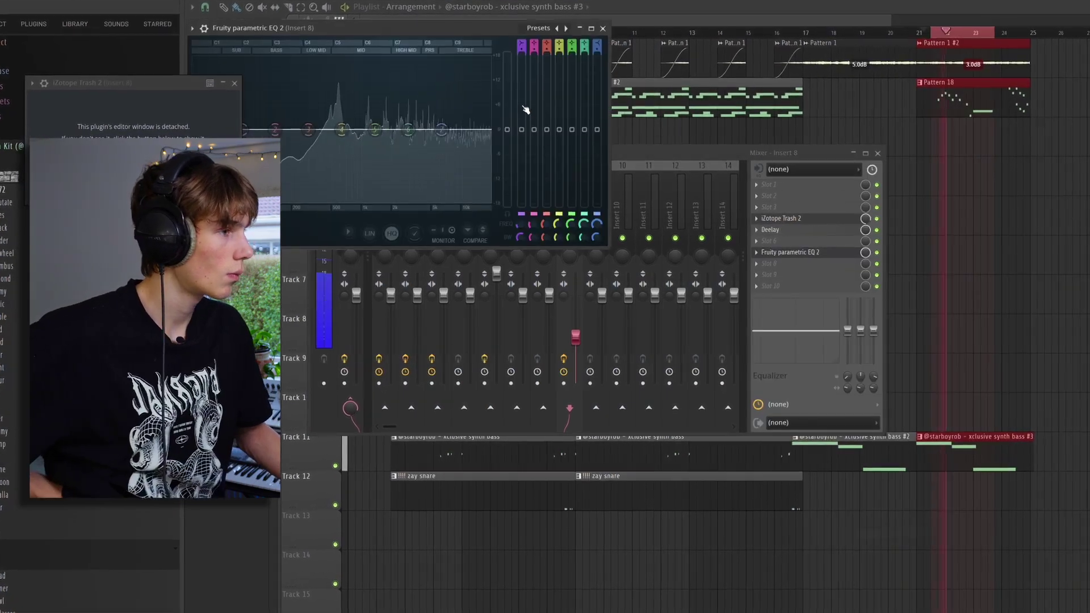
{"action": "left_click", "coordinate": [635, 68]}
{"action": "left_click_drag", "start_coordinate": [551, 169], "coordinate": [516, 169]}
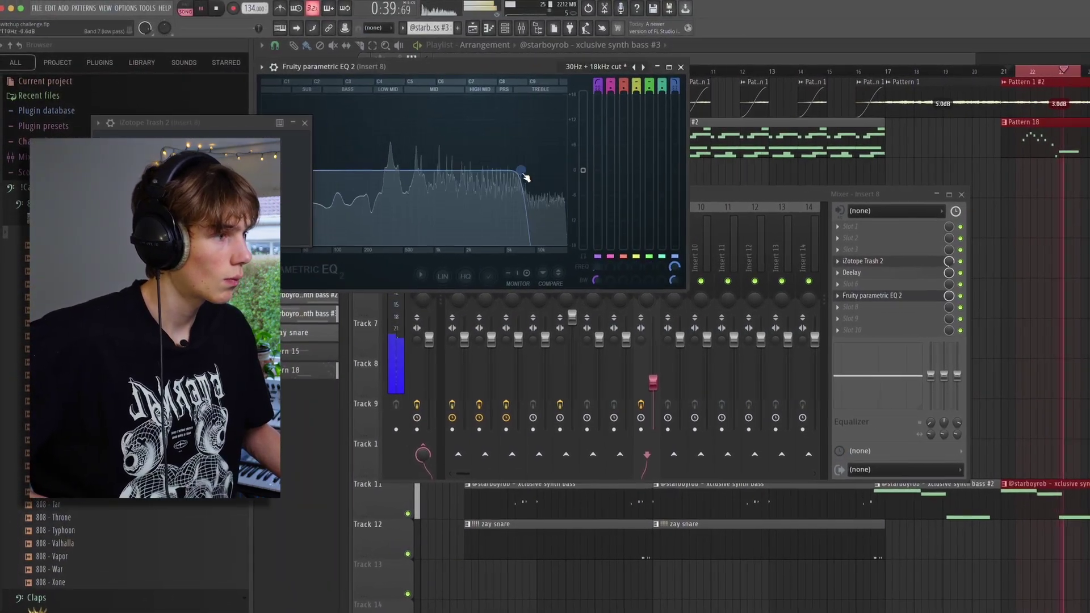
Step: Look through the My Presets list of ShaperBox 3 on Insert 9 and close the plugin
{"action": "scroll", "coordinate": [518, 169], "scroll_direction": "down", "scroll_amount": 5}
{"action": "scroll", "coordinate": [518, 170], "scroll_direction": "up", "scroll_amount": 2}
{"action": "scroll", "coordinate": [533, 177], "scroll_direction": "down", "scroll_amount": 3}
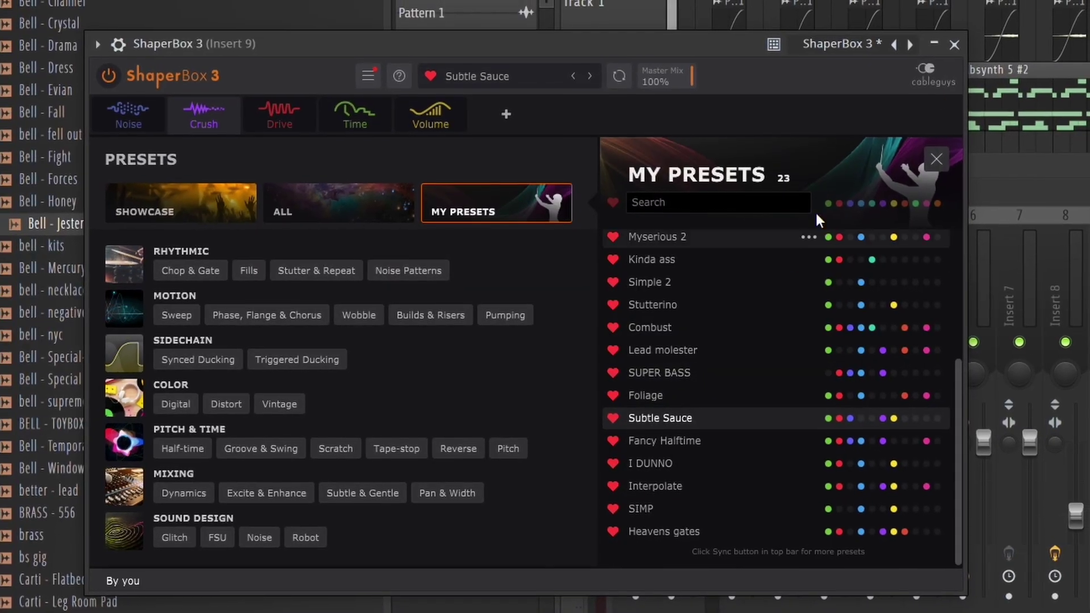
{"action": "left_click", "coordinate": [954, 44]}
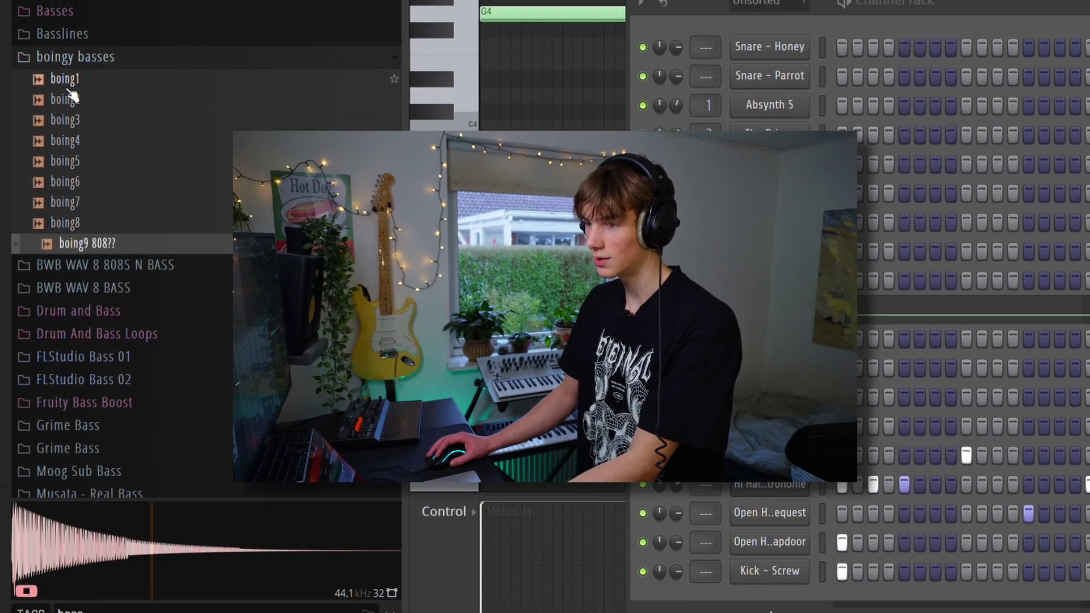
Step: Audition the boing2 sample from the boingy basses folder
{"action": "left_click", "coordinate": [73, 97]}
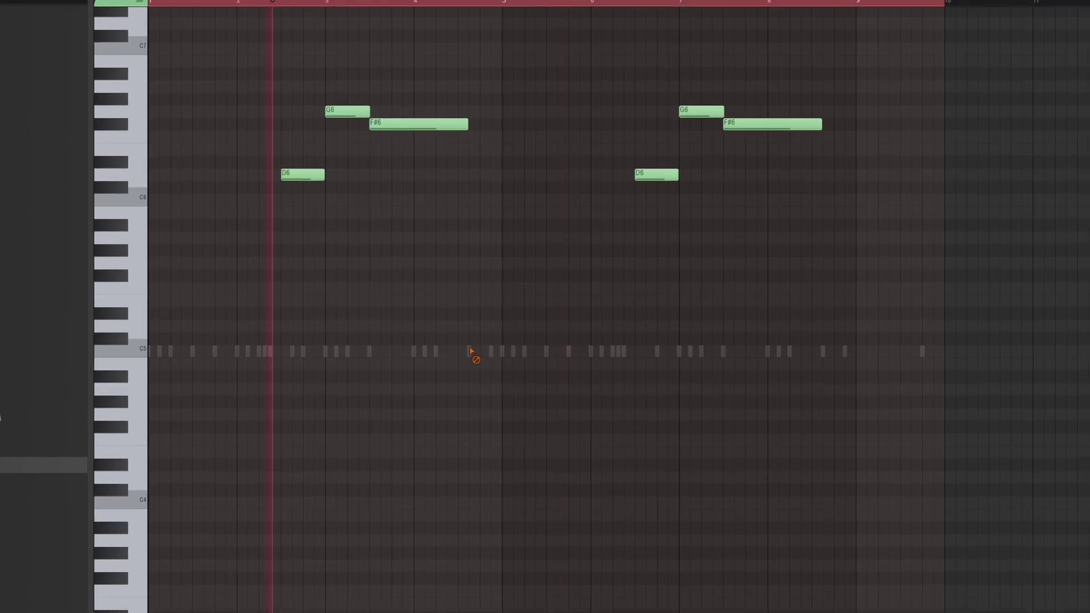
Step: Remove the stray percussion hits on C5 near the end of bar 4
{"action": "left_click", "coordinate": [475, 351]}
{"action": "right_click", "coordinate": [493, 352]}
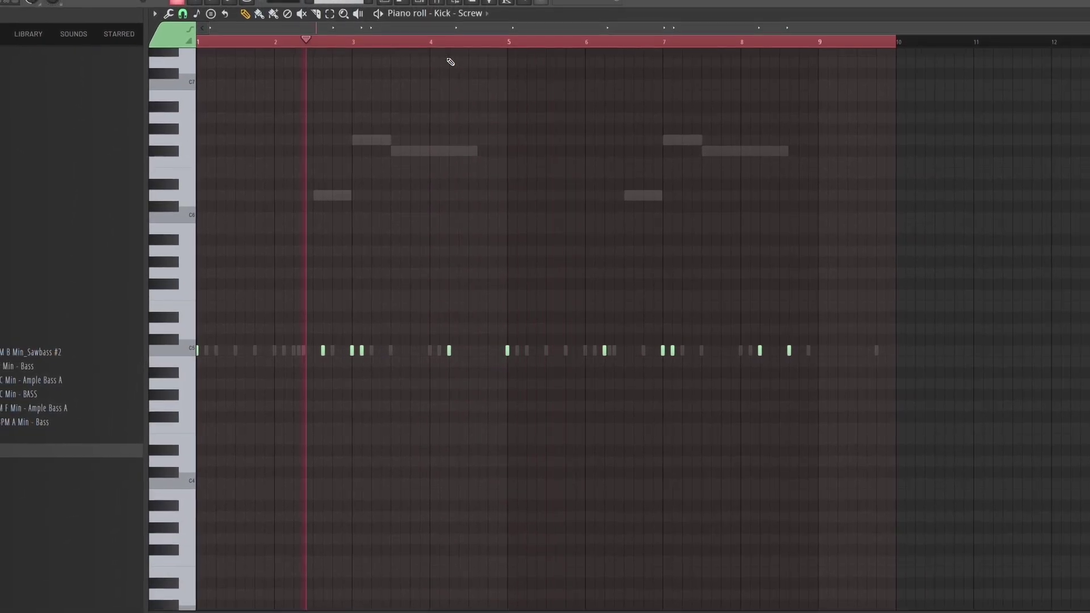
{"action": "left_click", "coordinate": [419, 39]}
{"action": "left_click", "coordinate": [492, 51]}
{"action": "double_click", "coordinate": [645, 202]}
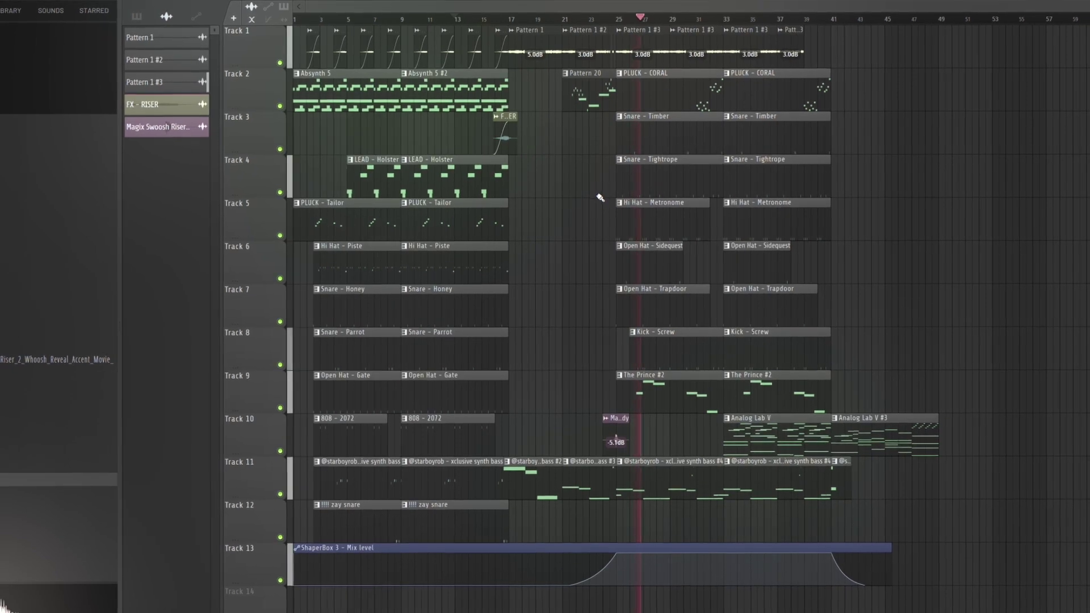
{"action": "key", "text": "F6"}
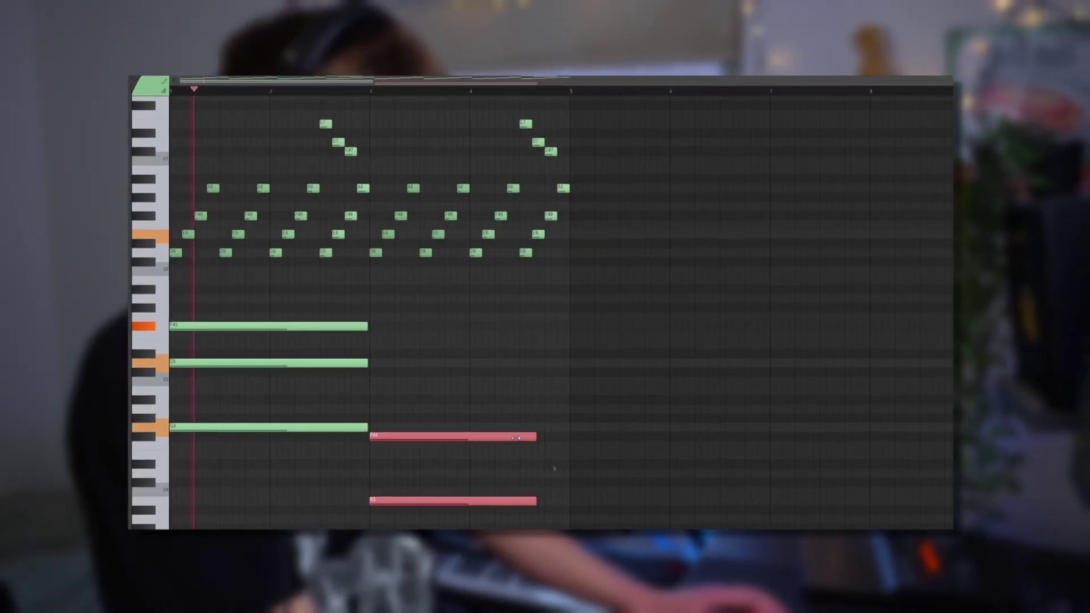
Step: Add a higher two-note chord after the second chord, stretched to the start of bar 5
{"action": "left_click_drag", "start_coordinate": [536, 436], "coordinate": [570, 401]}
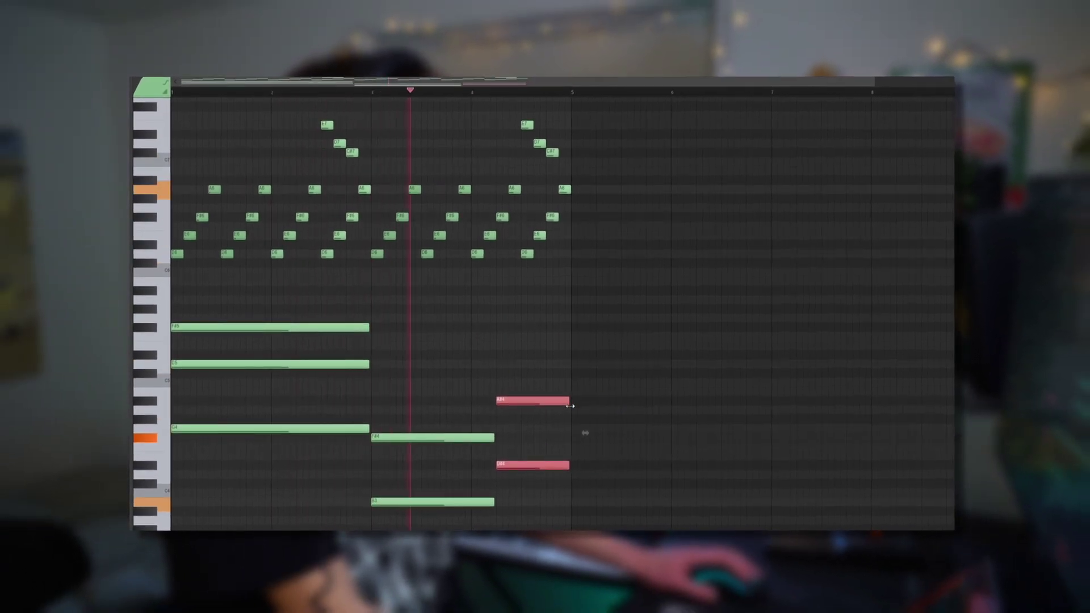
{"action": "left_click", "coordinate": [628, 410]}
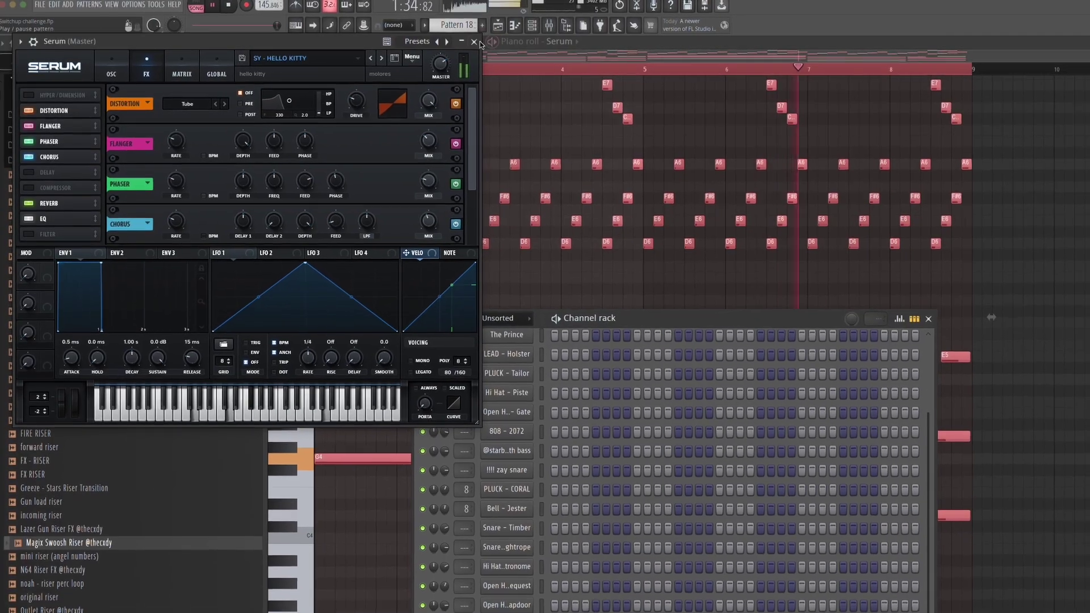
Step: Close the Serum window and select the lowest note of each chord in the piano roll
{"action": "left_click", "coordinate": [475, 41]}
{"action": "left_click", "coordinate": [523, 297]}
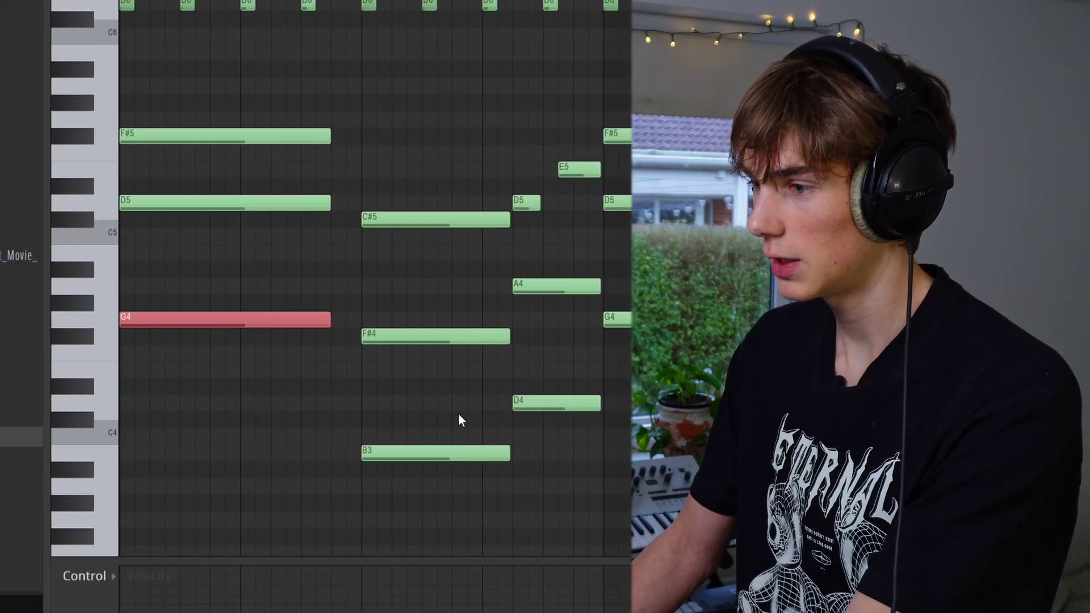
{"action": "left_click", "coordinate": [461, 452], "text": "ctrl+shift"}
{"action": "left_click", "coordinate": [559, 403], "text": "ctrl+shift"}
{"action": "left_click", "coordinate": [621, 320], "text": "ctrl+shift"}
{"action": "left_click", "coordinate": [500, 453], "text": "ctrl+shift"}
{"action": "left_click", "coordinate": [613, 403], "text": "ctrl+shift"}
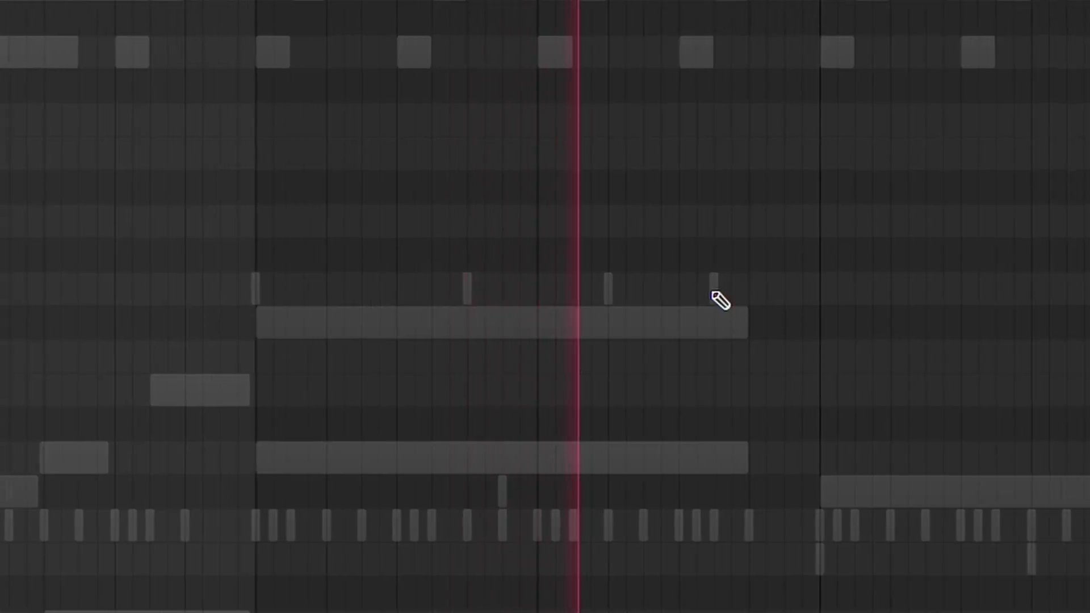
{"action": "left_click", "coordinate": [681, 289]}
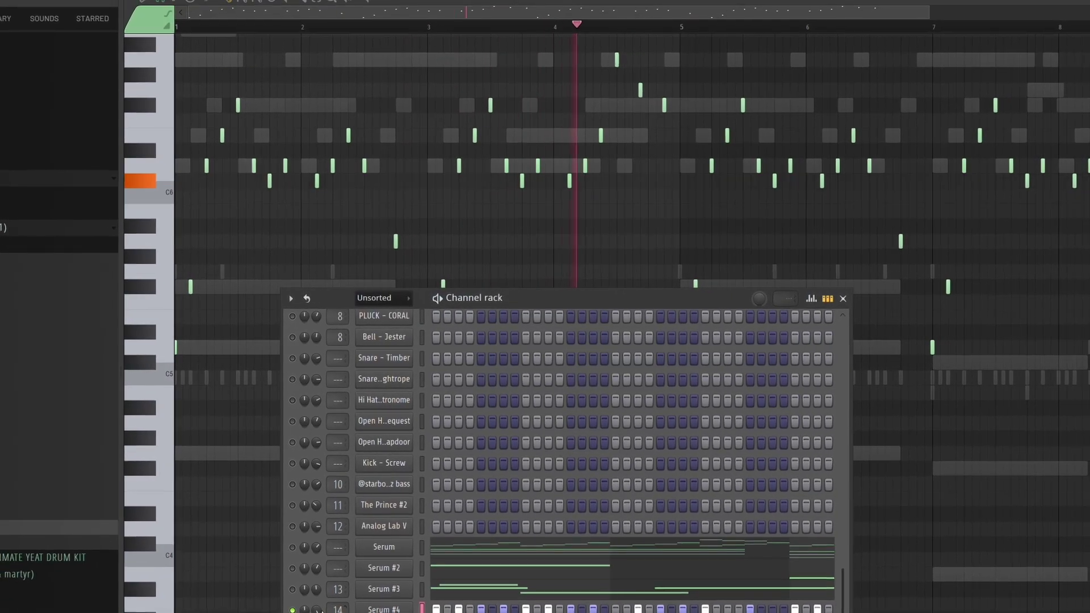
{"action": "key", "text": "F9"}
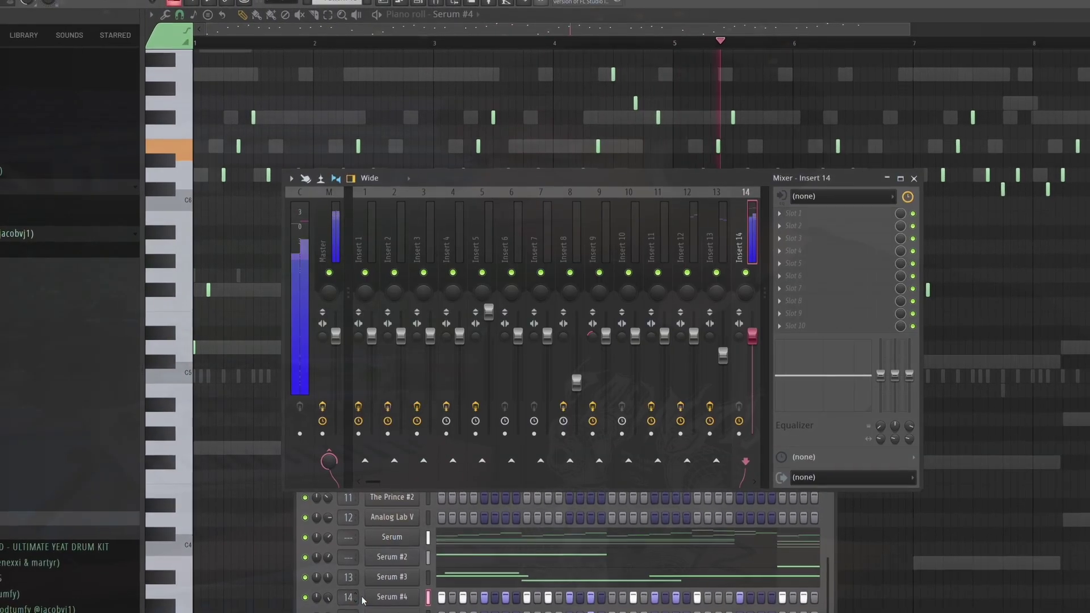
{"action": "left_click", "coordinate": [860, 327]}
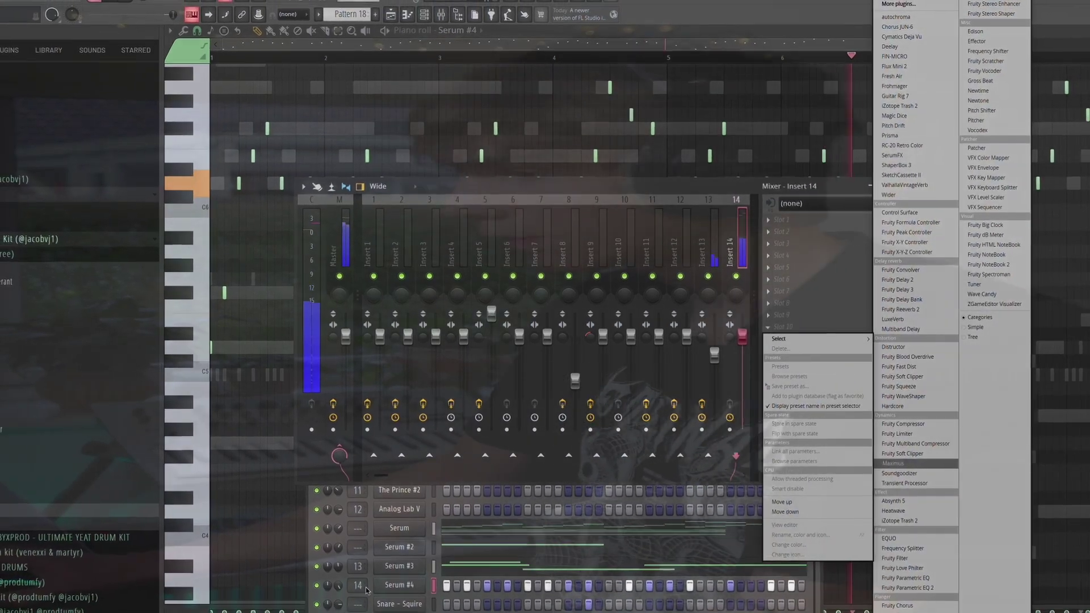
{"action": "key", "text": "Escape"}
{"action": "key", "text": "F6"}
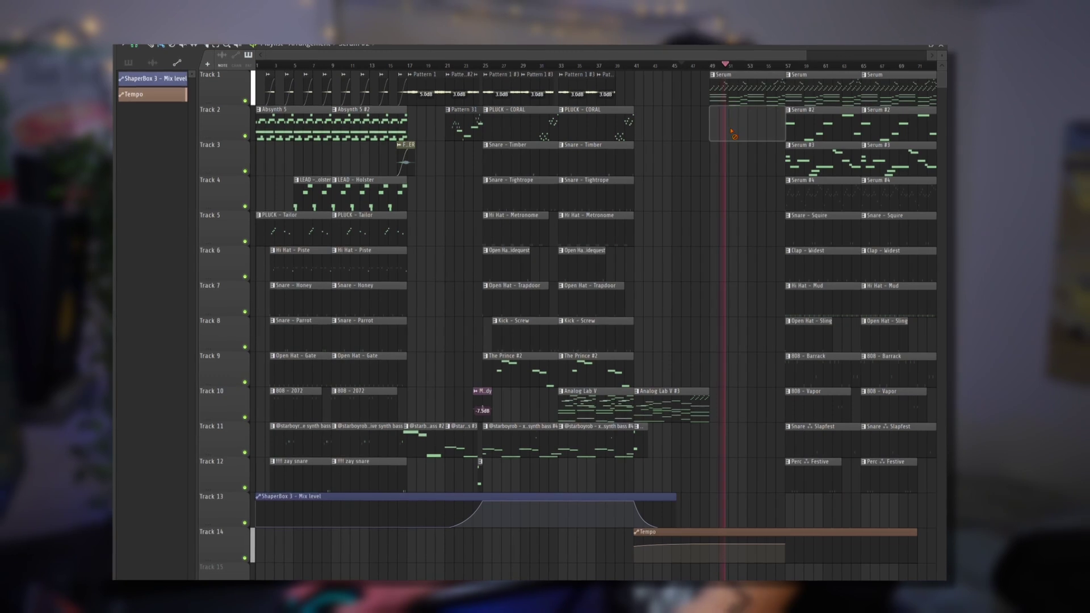
Step: Open the Serum #2 part at bar 49 on Track 2 in the piano roll and return to the playlist
{"action": "double_click", "coordinate": [728, 128]}
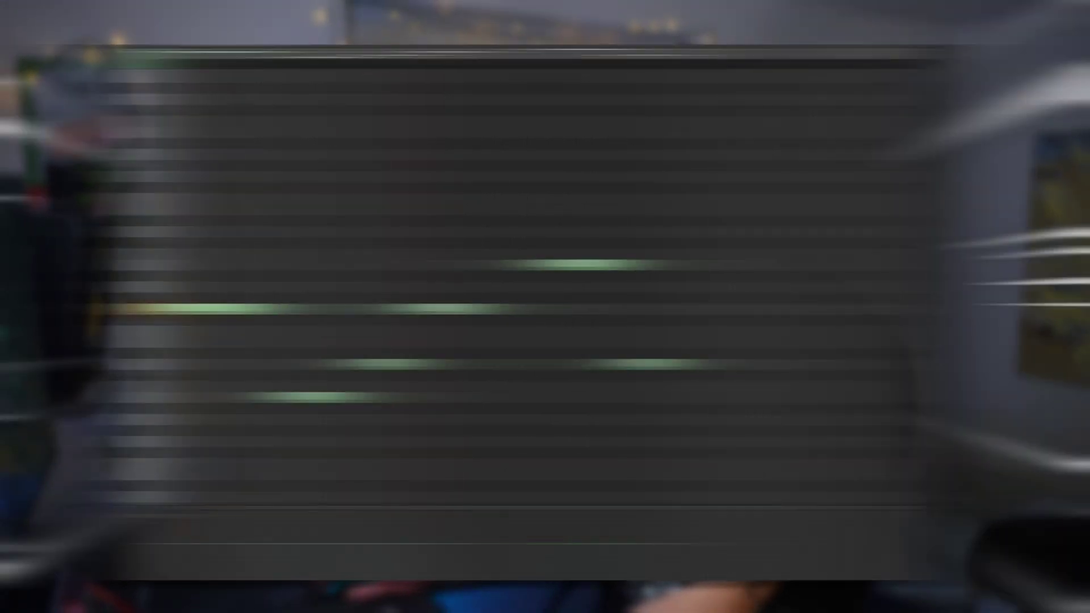
{"action": "key", "text": "F6"}
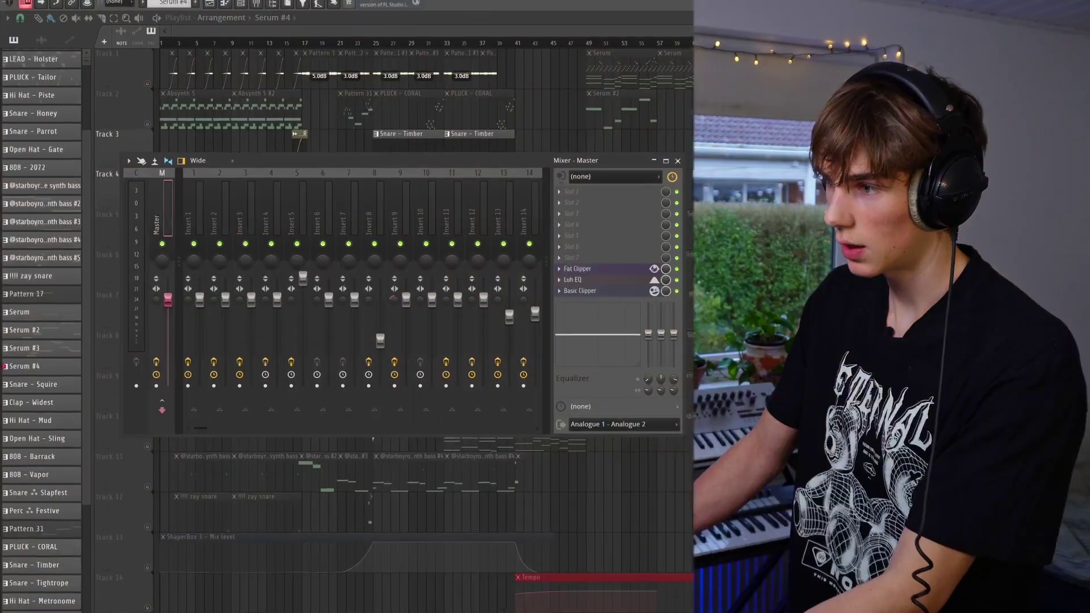
Step: Export the arrangement as an audio file
{"action": "key", "text": "ctrl+r"}
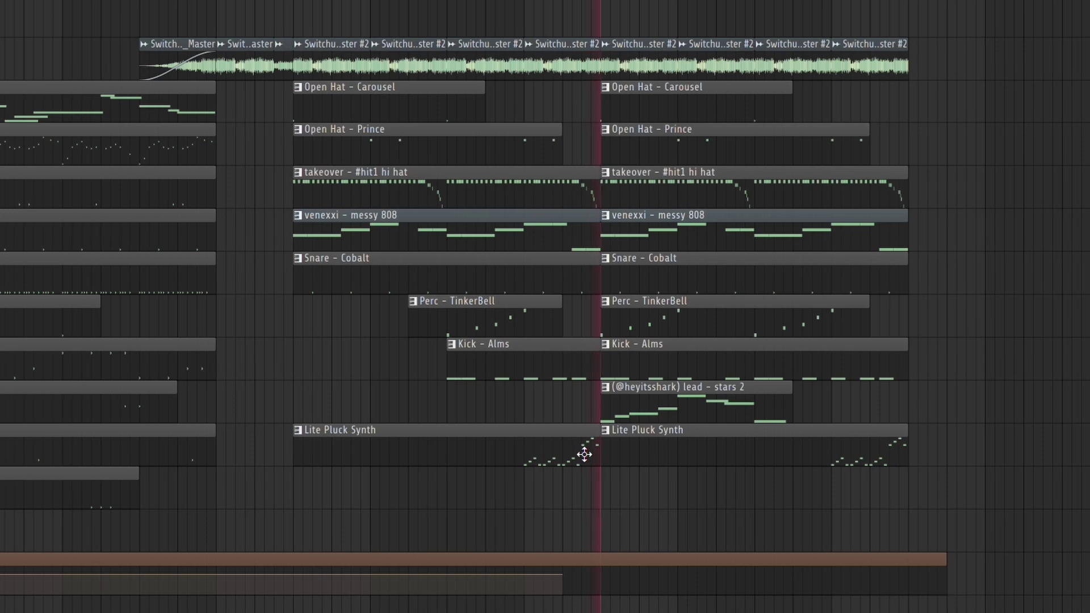
Step: Delete the first Lite Pluck Synth clip from the playlist
{"action": "right_click", "coordinate": [594, 452]}
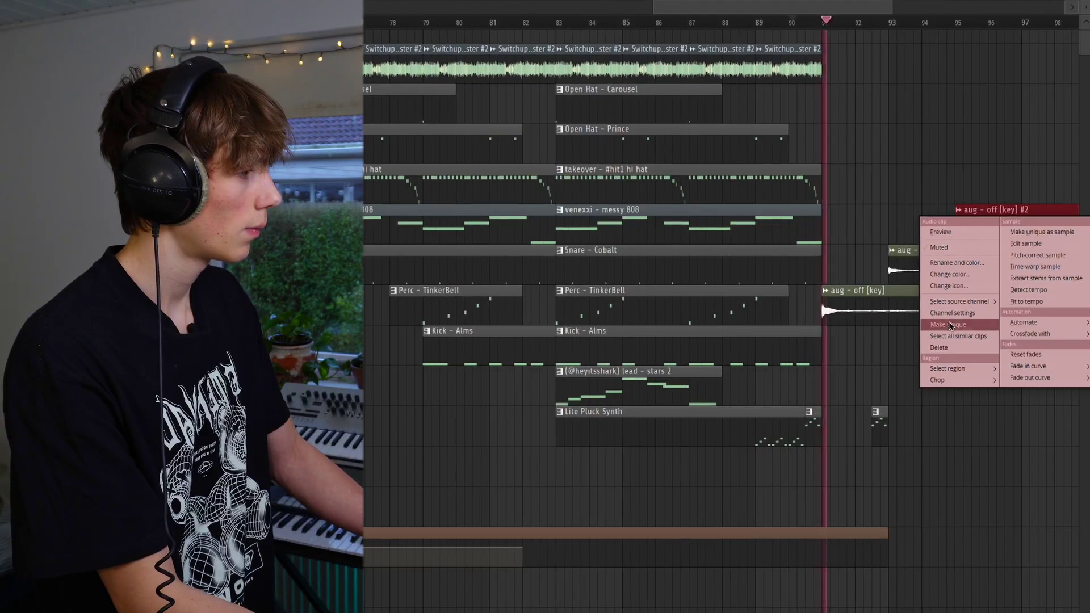
Step: Make the aug - off [key] clip at bar 95 unique, open its sample settings, close them and play the arrangement
{"action": "left_click", "coordinate": [978, 241]}
{"action": "double_click", "coordinate": [976, 241]}
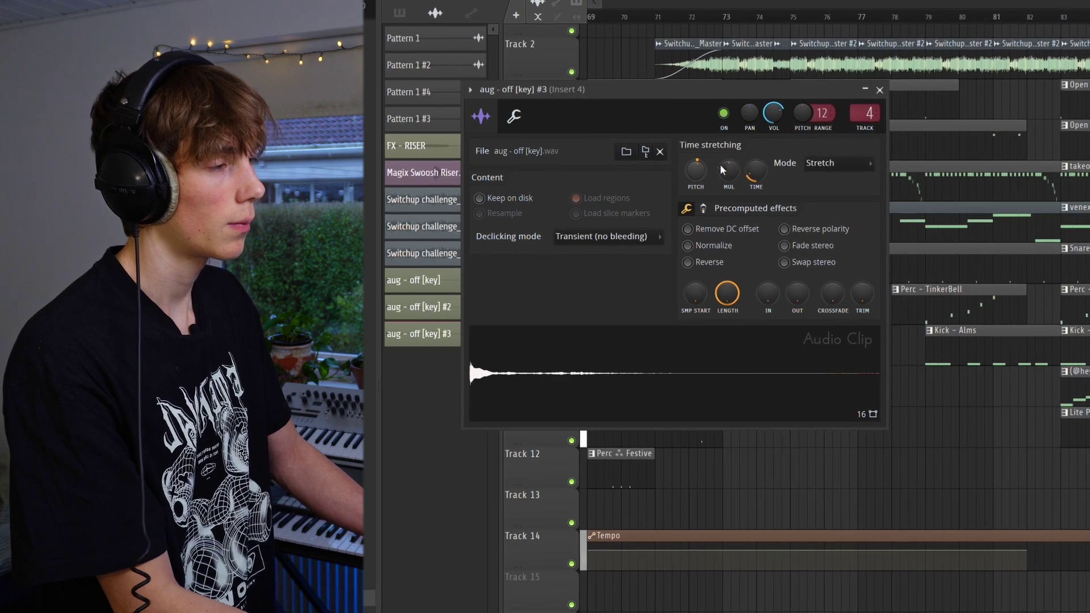
{"action": "left_click", "coordinate": [880, 90]}
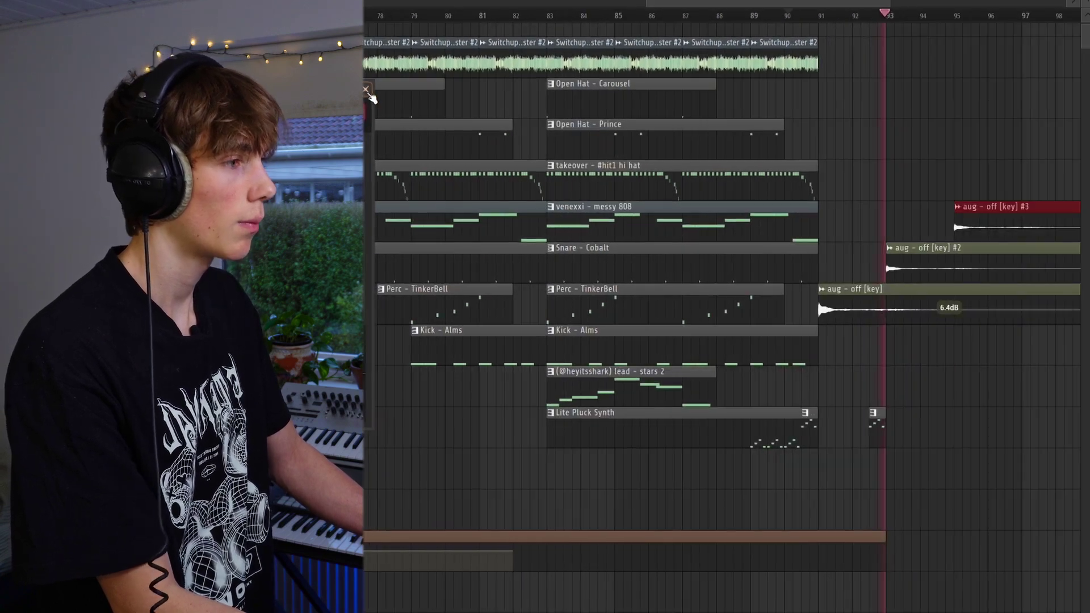
{"action": "key", "text": "space"}
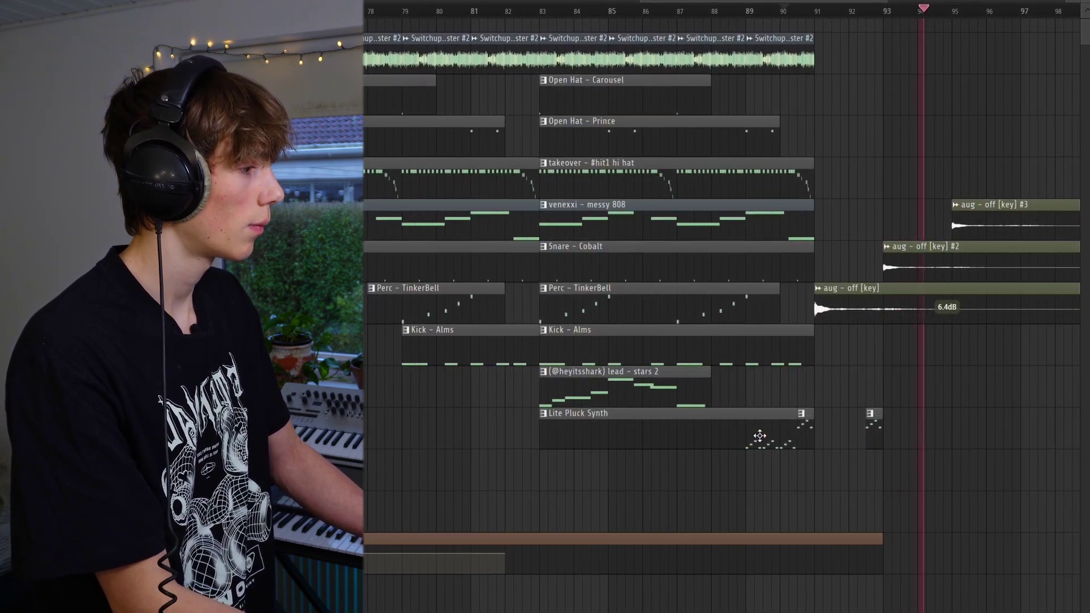
Step: Place a short Lite Pluck Synth clip just before bar 97 in the playlist
{"action": "left_click", "coordinate": [956, 441]}
{"action": "right_click", "coordinate": [954, 443]}
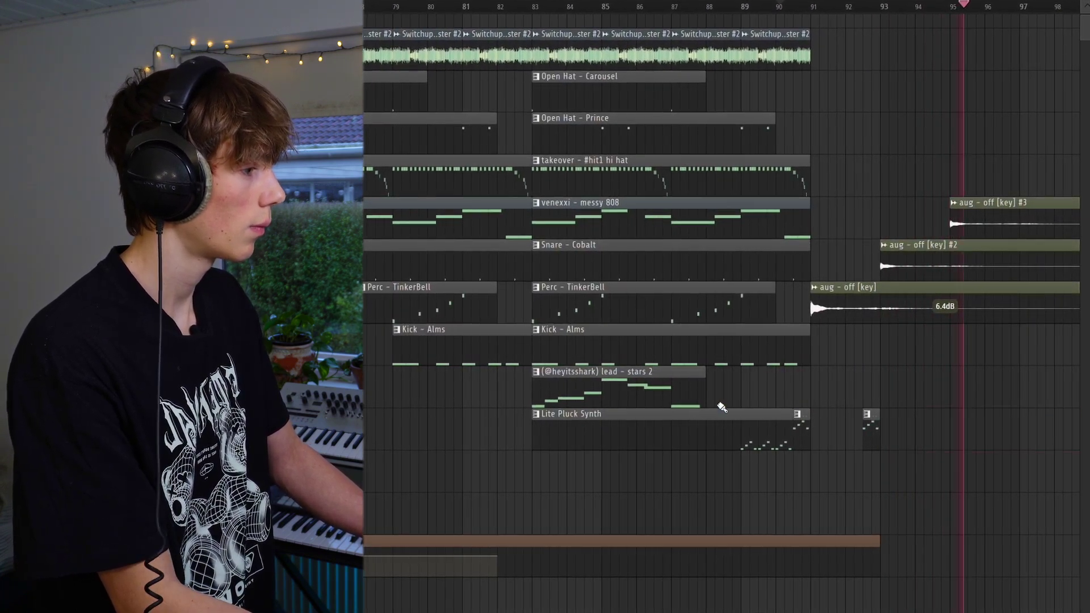
{"action": "scroll", "coordinate": [915, 434], "scroll_direction": "down", "scroll_amount": 1}
{"action": "left_click", "coordinate": [997, 438]}
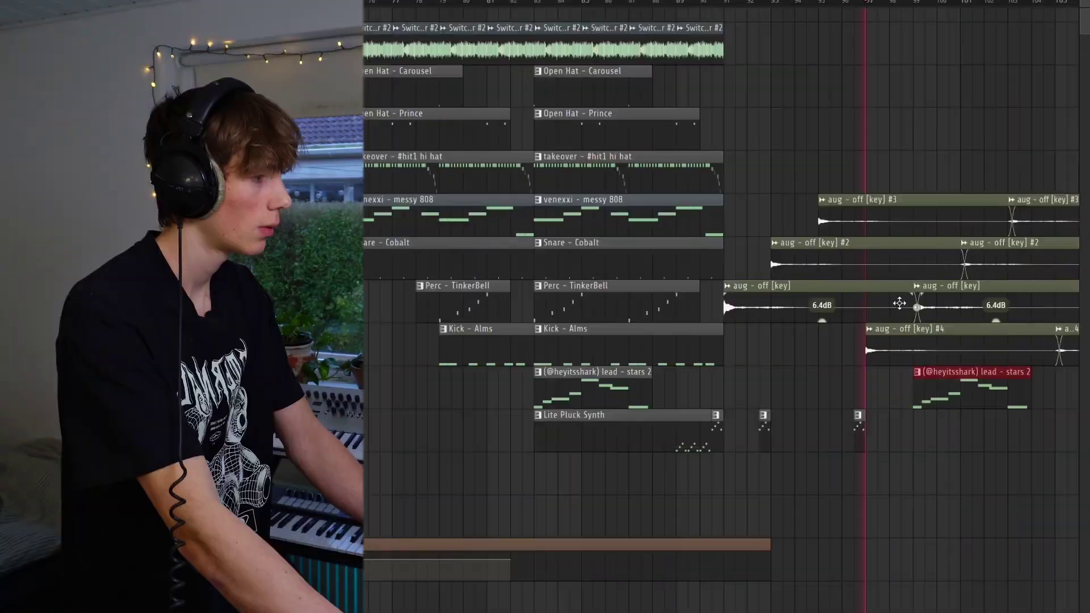
Step: Trim the first aug - off [key] clip to end where its repeat starts at bar 99, and select the #3 and #2 clips
{"action": "left_click", "coordinate": [886, 291], "text": "ctrl"}
{"action": "left_click_drag", "start_coordinate": [918, 291], "coordinate": [912, 291]}
{"action": "right_click", "coordinate": [889, 438]}
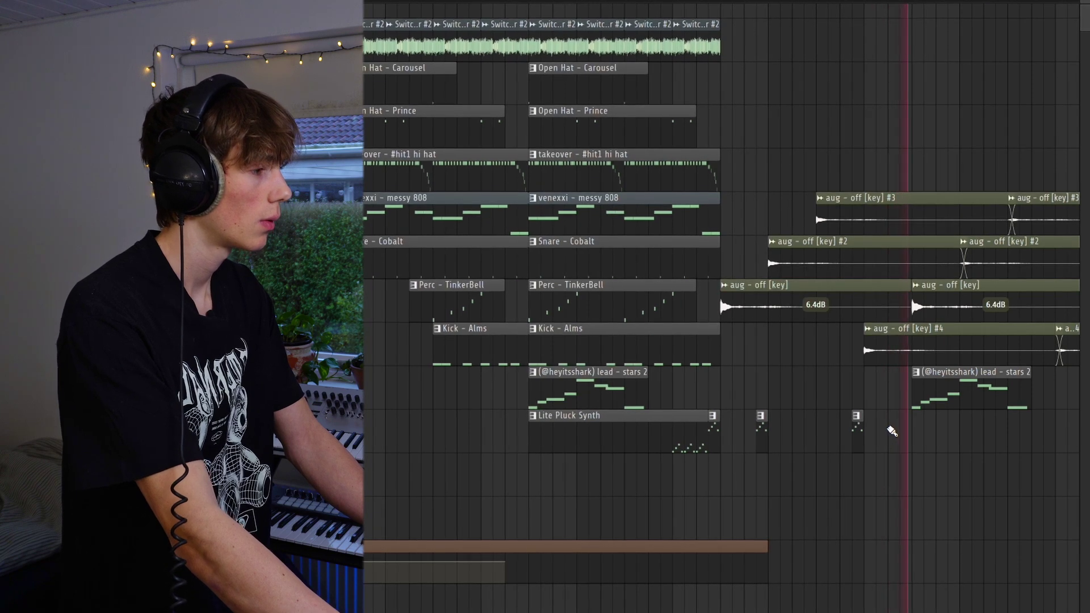
{"action": "scroll", "coordinate": [895, 423], "scroll_direction": "up", "scroll_amount": 2}
{"action": "left_click", "coordinate": [936, 197], "text": "ctrl"}
{"action": "left_click", "coordinate": [944, 240], "text": "ctrl"}
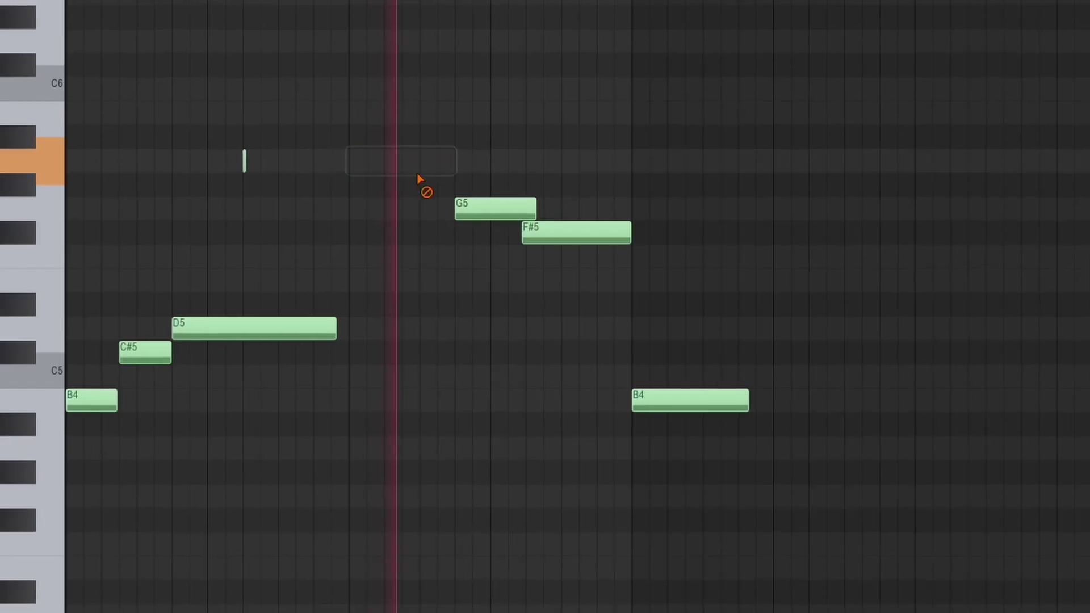
Step: Delete the G5, F#5 and last B4 notes from the lead melody and lengthen the D5 note
{"action": "right_click", "coordinate": [483, 209]}
{"action": "right_click", "coordinate": [559, 233]}
{"action": "right_click", "coordinate": [694, 401]}
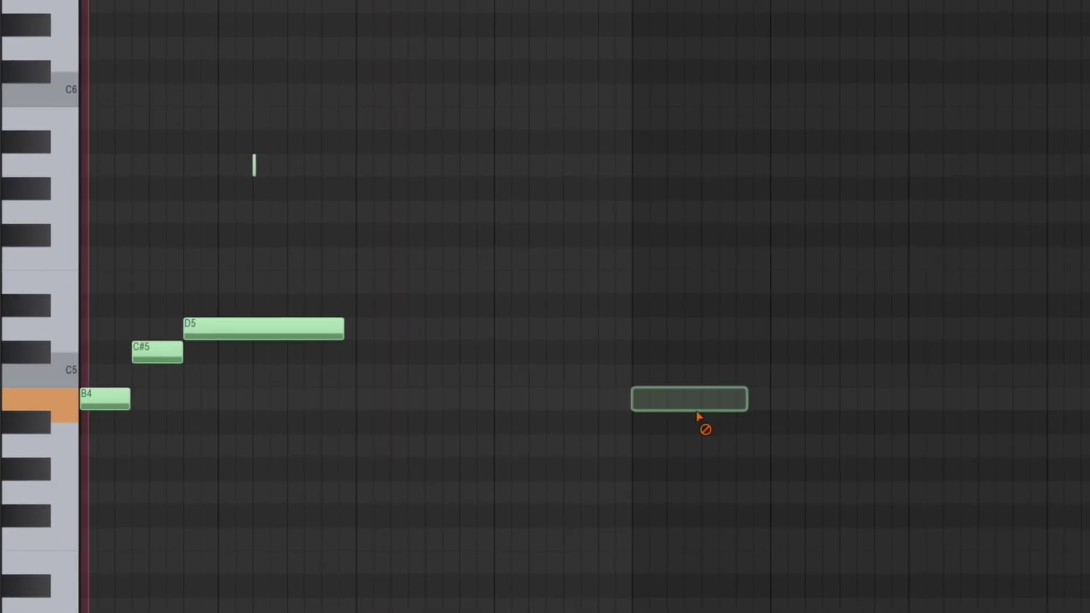
{"action": "left_click_drag", "start_coordinate": [334, 328], "coordinate": [383, 330]}
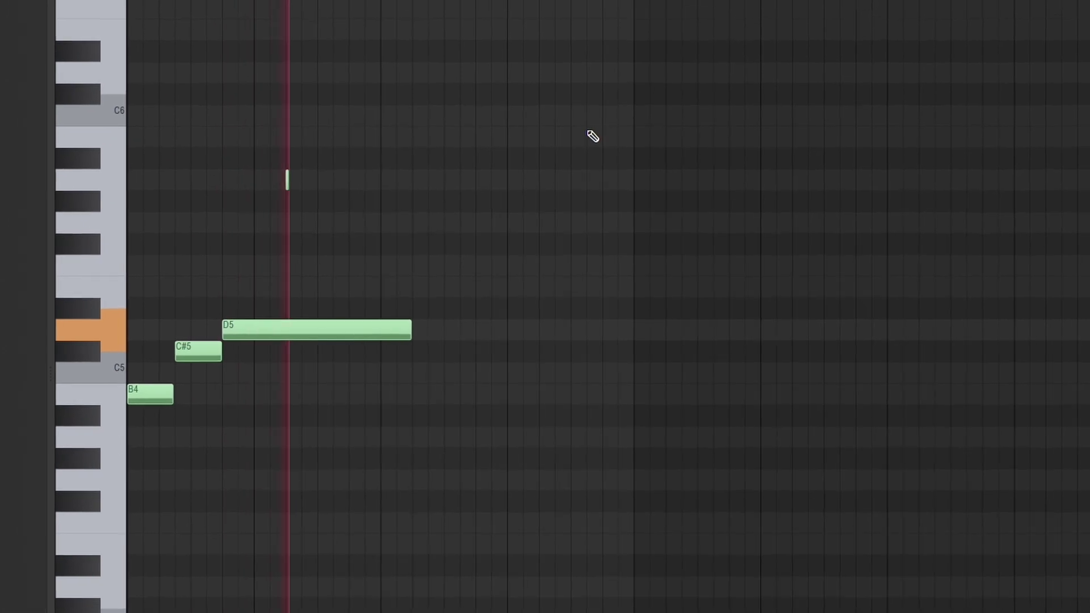